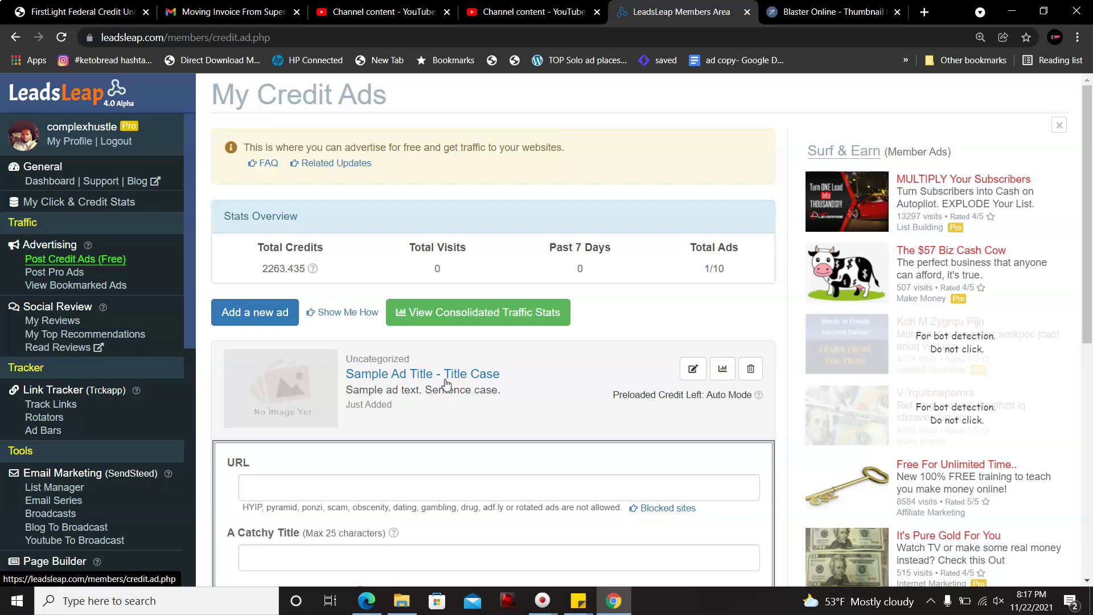
- Examine the sample ad on the My Credit Ads page and its URL, title, ad text, image and category fields
click(499, 370)
click(472, 370)
click(529, 346)
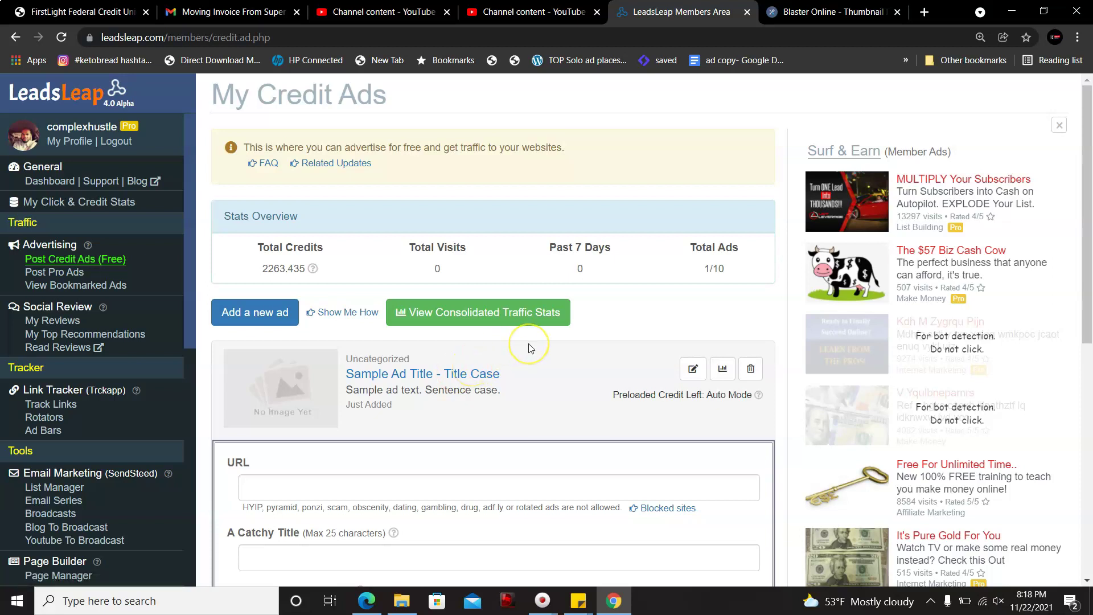
click(606, 302)
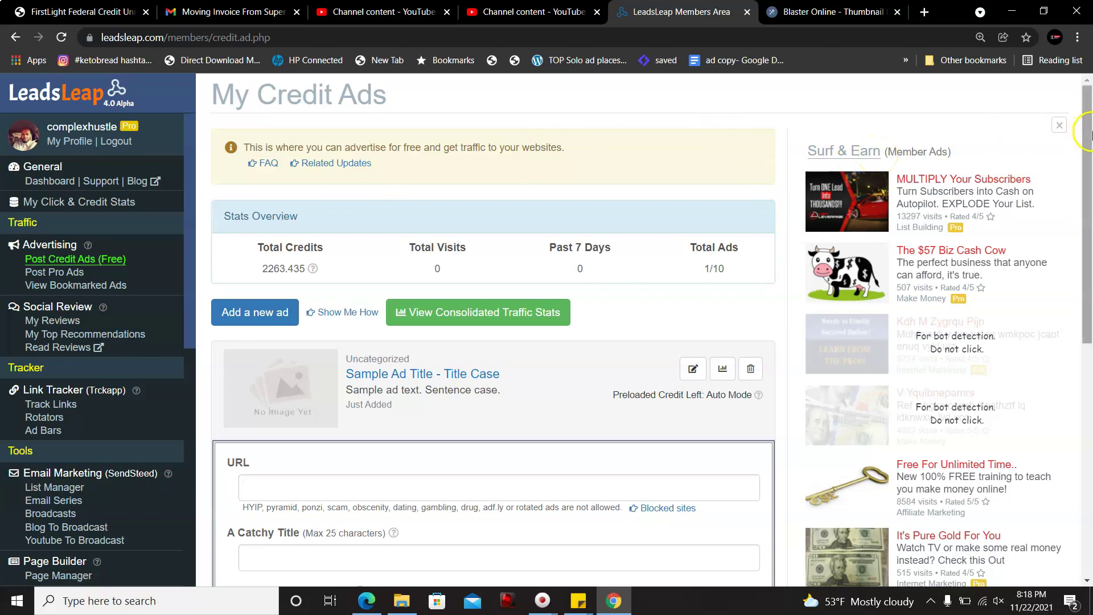
drag(1087, 130, 1088, 216)
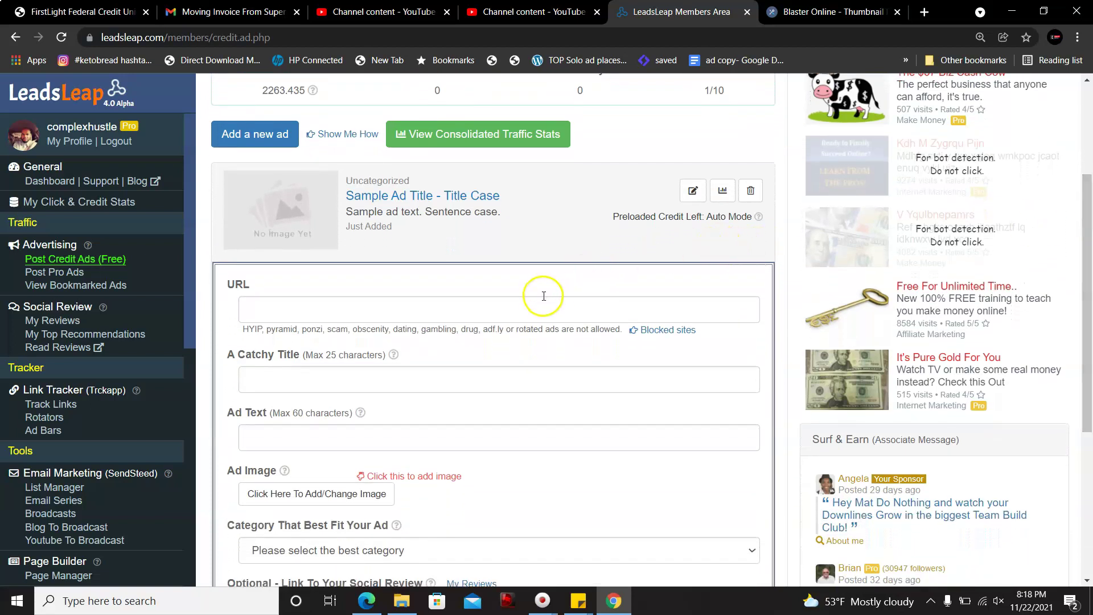
click(389, 380)
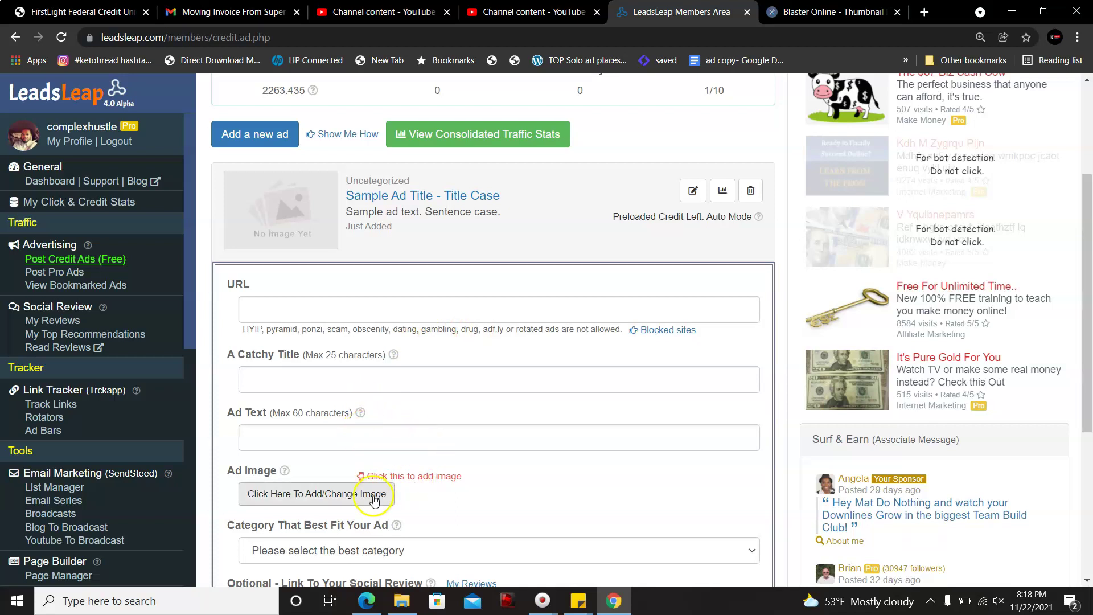
mouse_move(1088, 244)
mouse_down()
mouse_move(1088, 345)
mouse_move(1089, 228)
mouse_up()
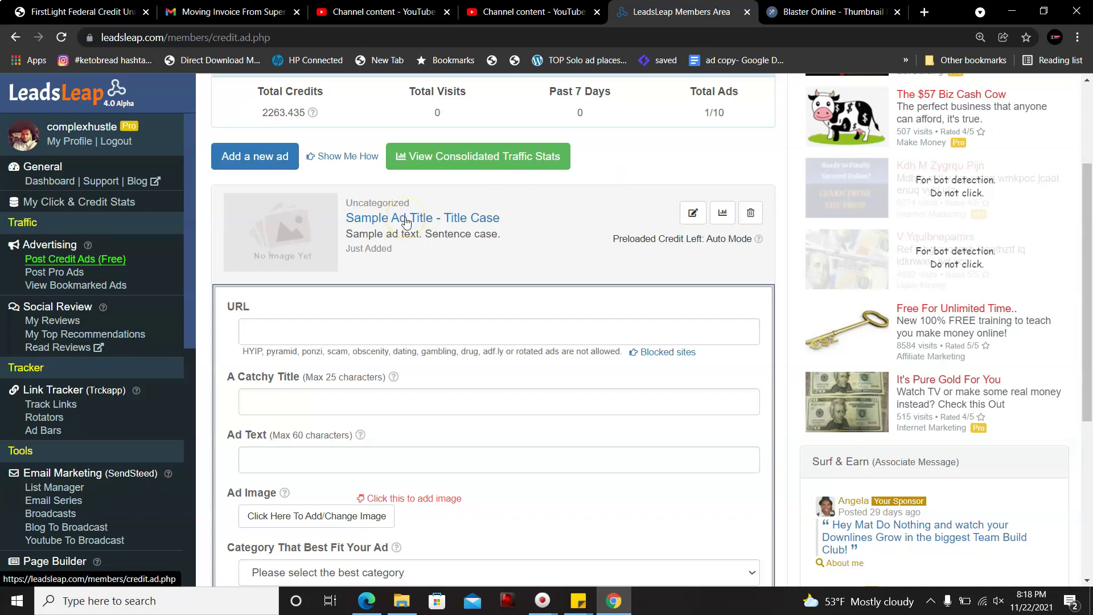
- Go to the Pro Ads page and add a new ad
click(80, 273)
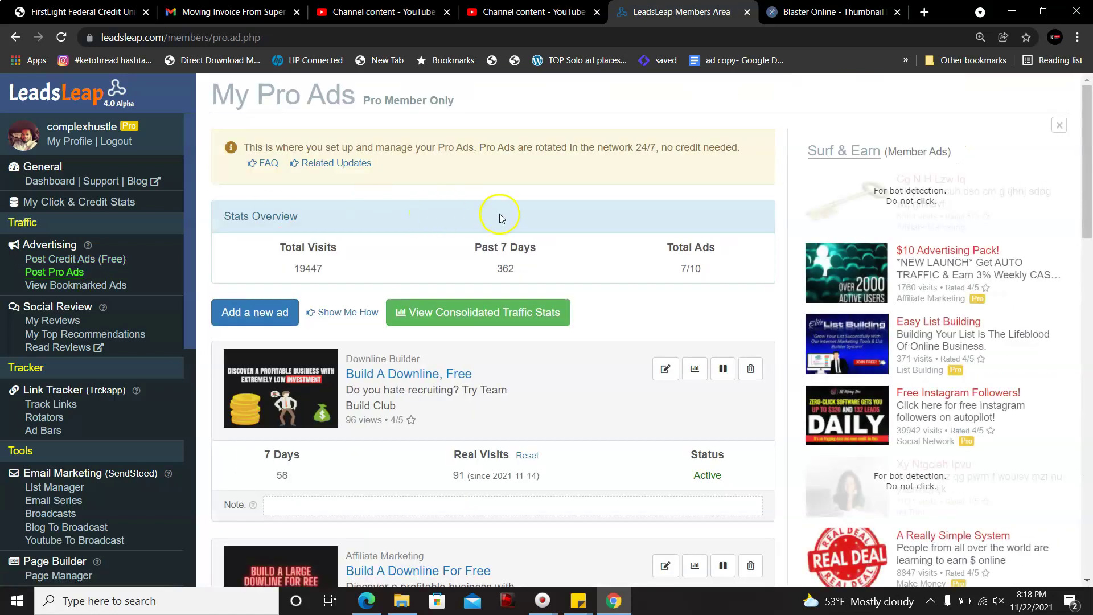
click(512, 215)
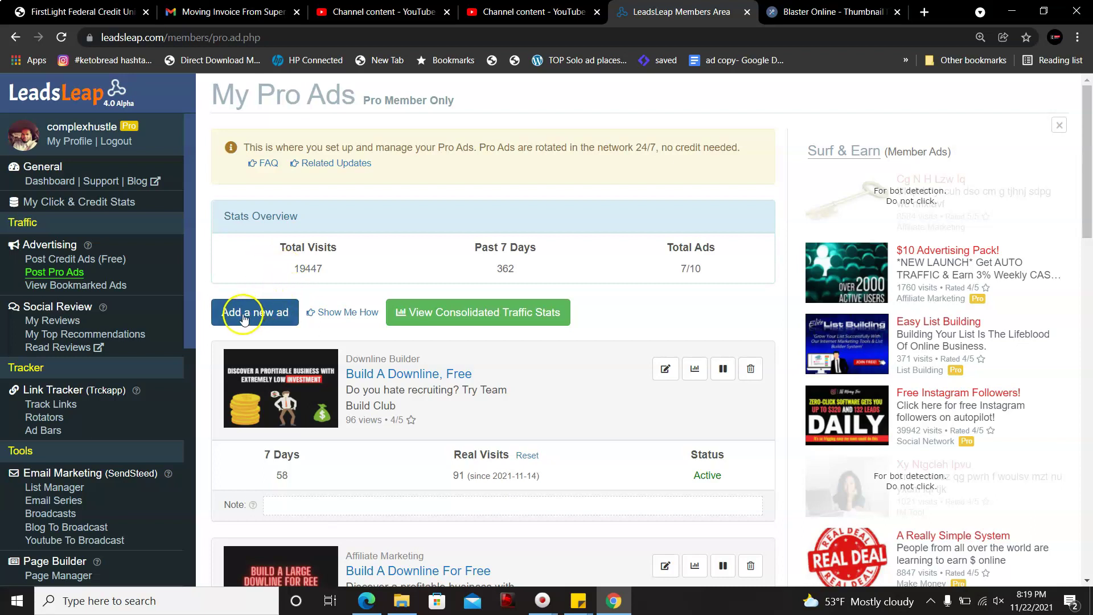
click(283, 316)
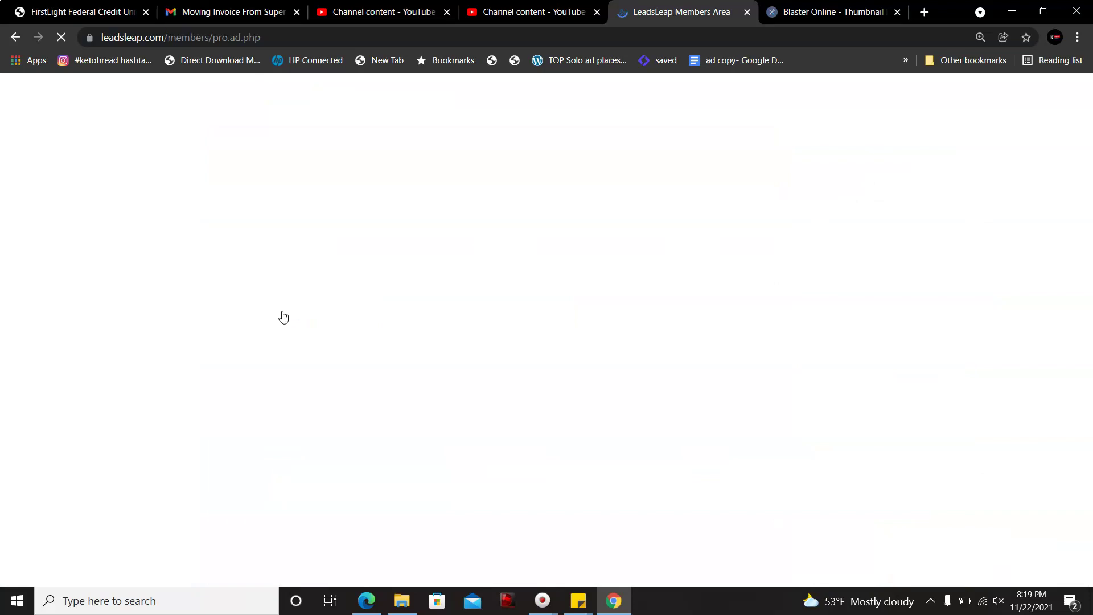
click(471, 228)
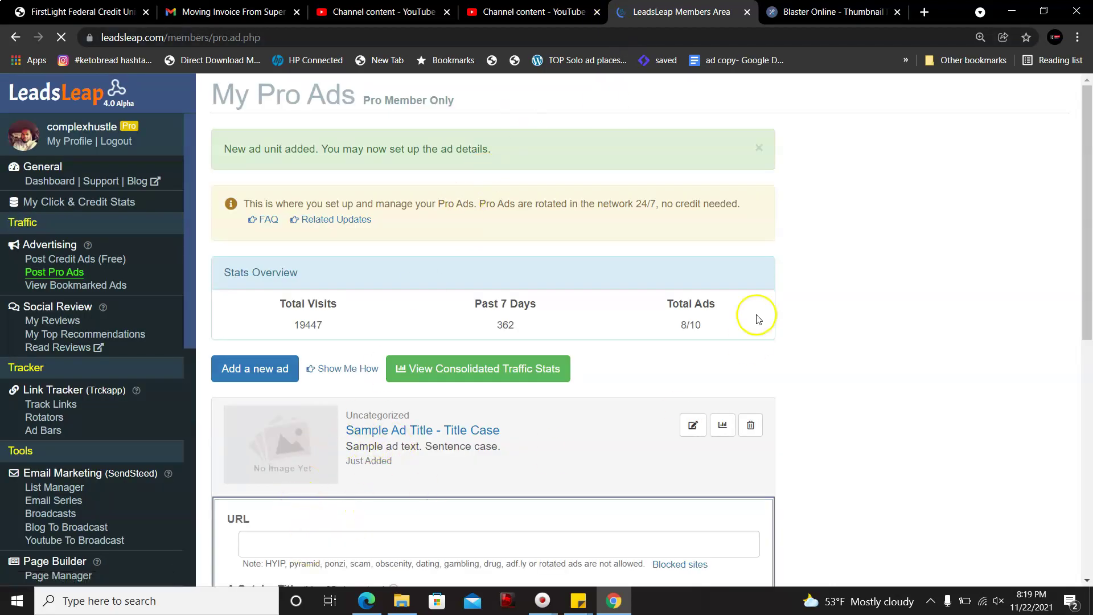
- Examine the new Pro ad's category and social review choices and its ad type options, leaving the settings as they are
mouse_move(1088, 232)
mouse_down()
mouse_move(1091, 305)
mouse_move(1090, 168)
mouse_move(1090, 240)
mouse_up()
click(1090, 305)
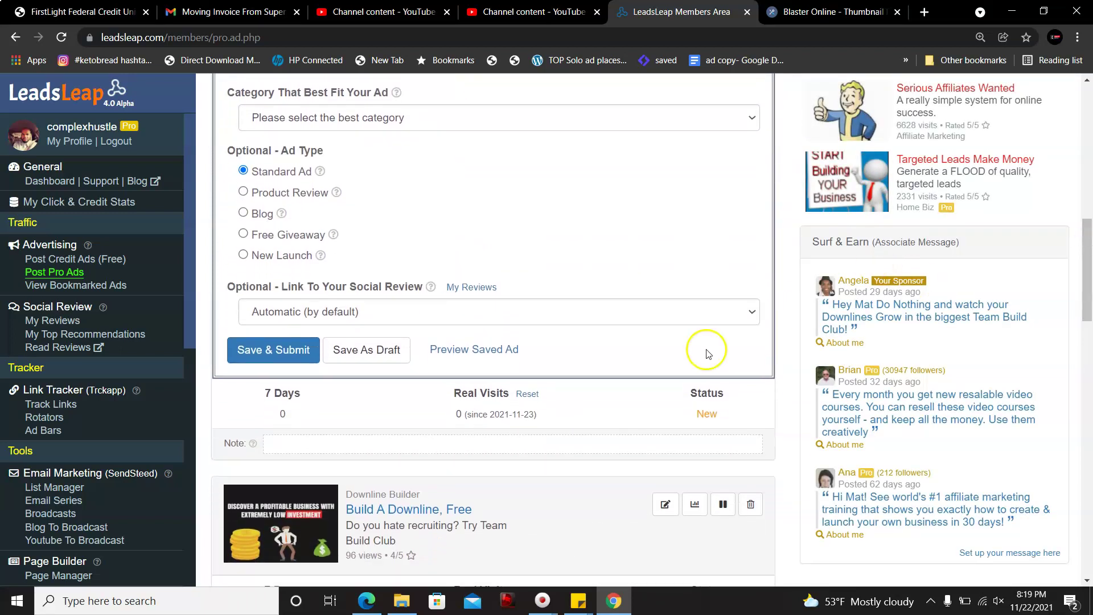
click(745, 314)
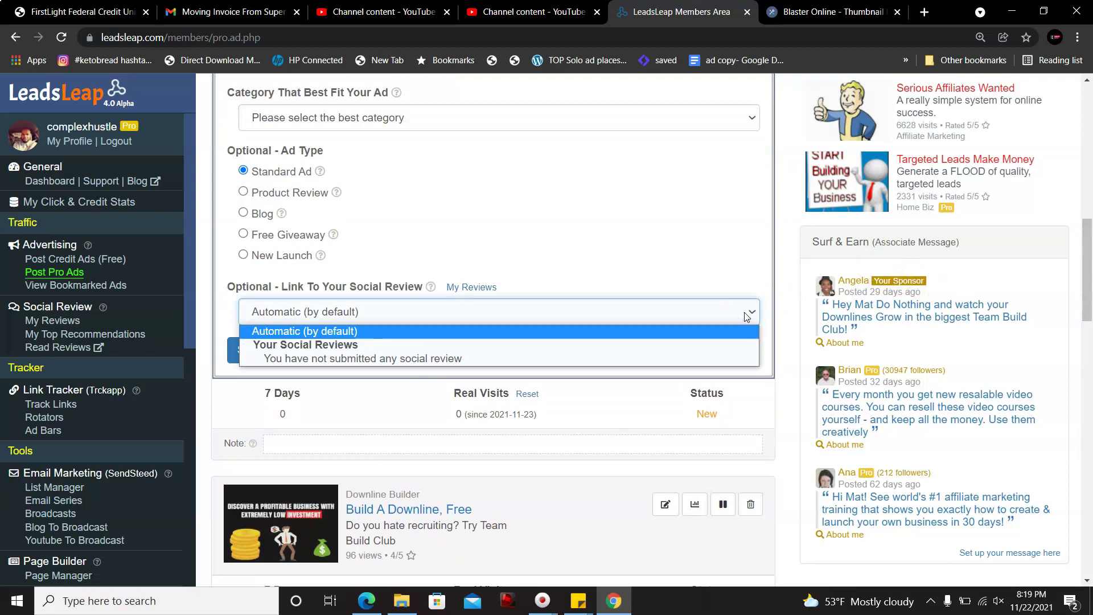
click(703, 267)
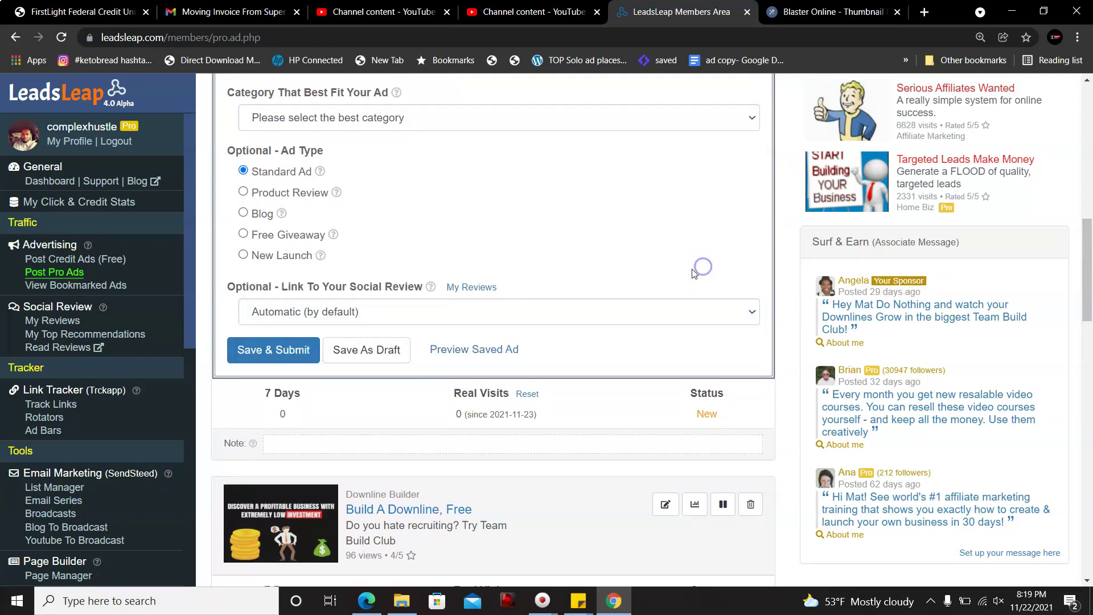
click(602, 315)
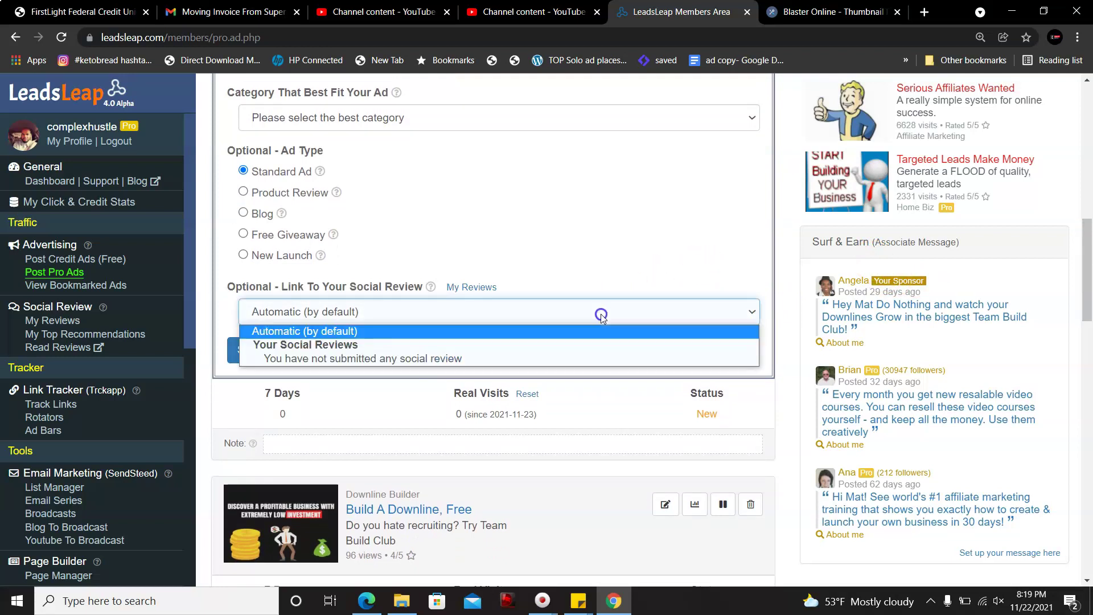
click(553, 271)
click(516, 122)
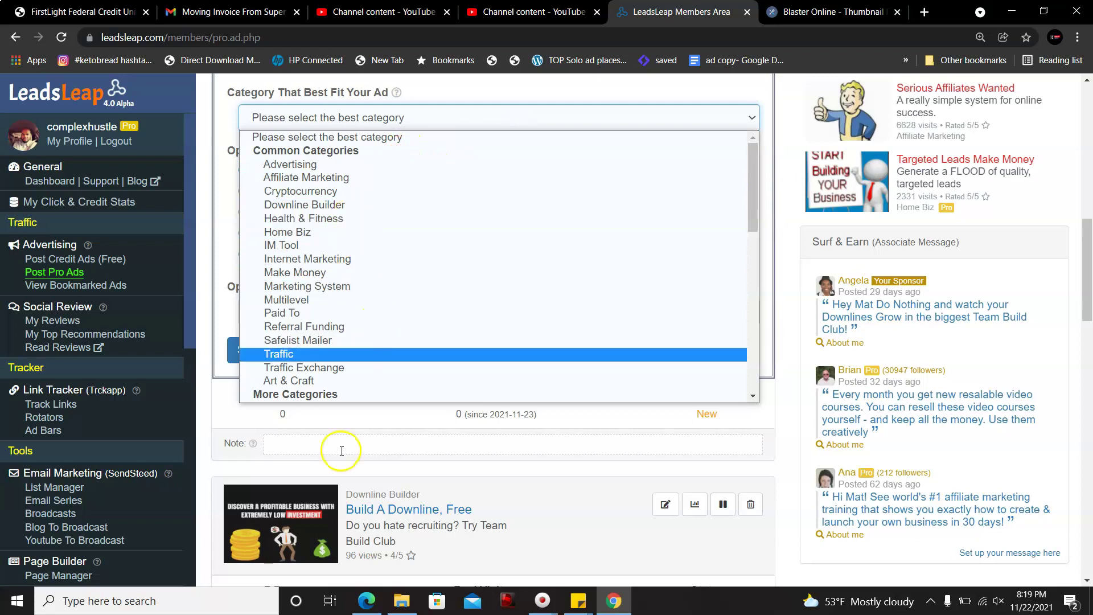
click(329, 431)
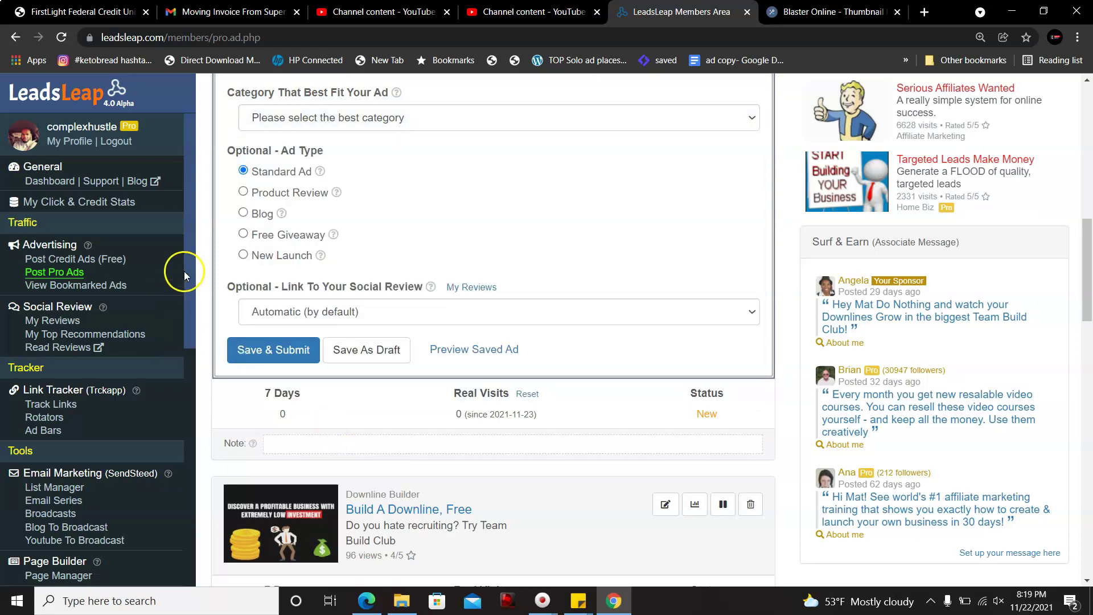
- Open the List Manager and look through the email lists from TBC down to Textbot.ai
scroll(183, 271, down, 1)
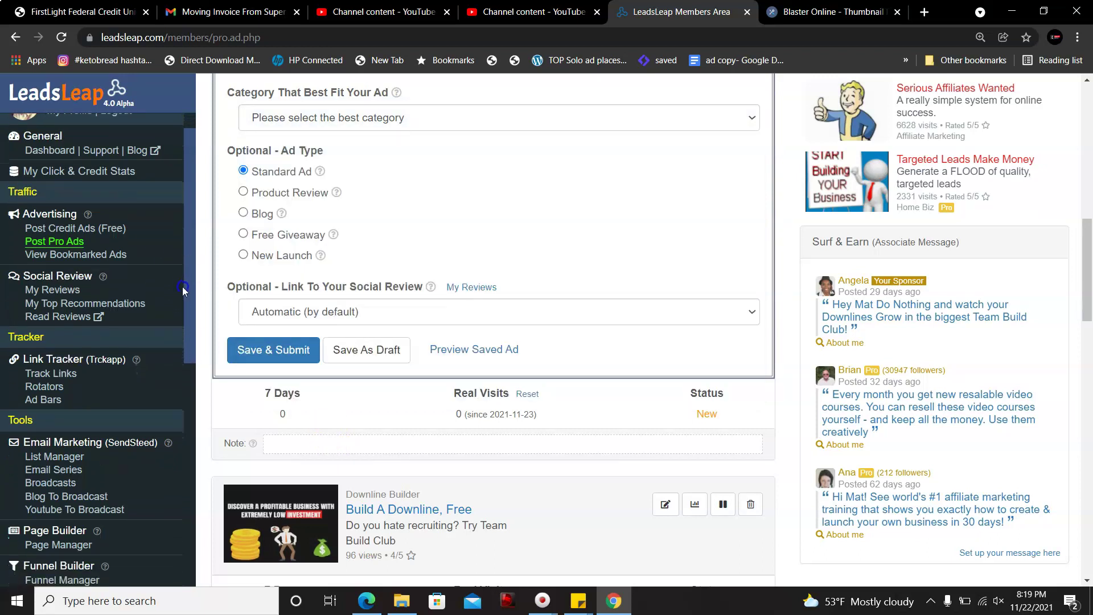
scroll(183, 302, down, 3)
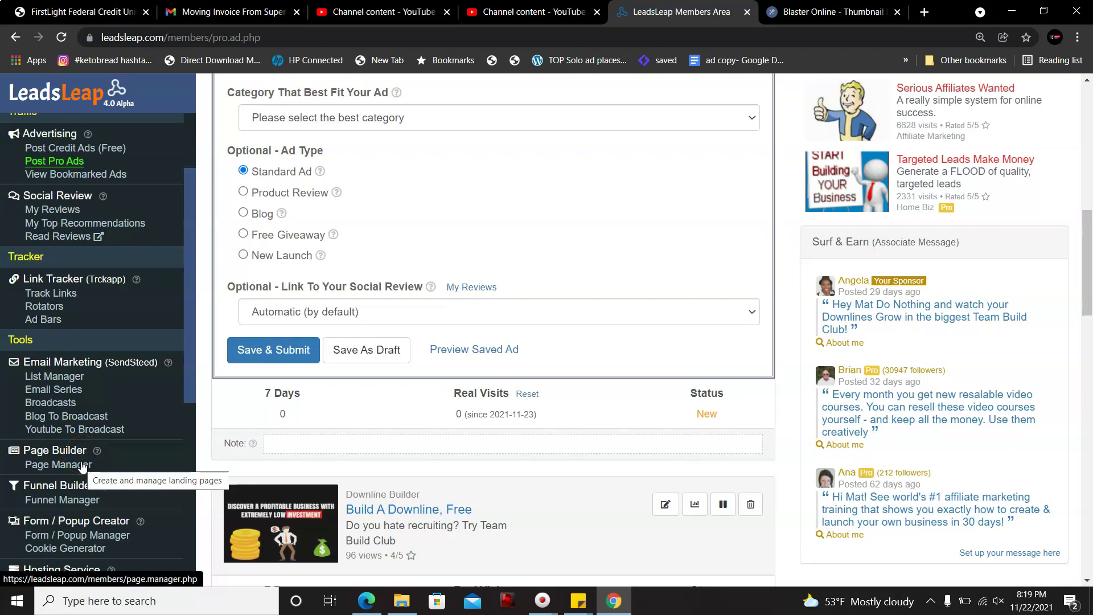
click(103, 457)
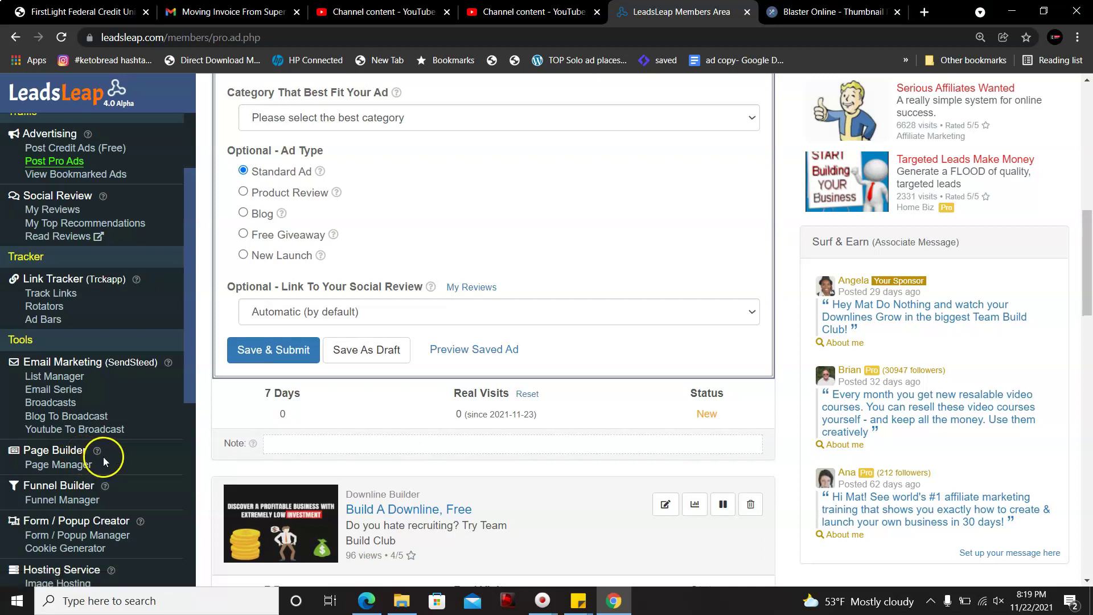
click(67, 377)
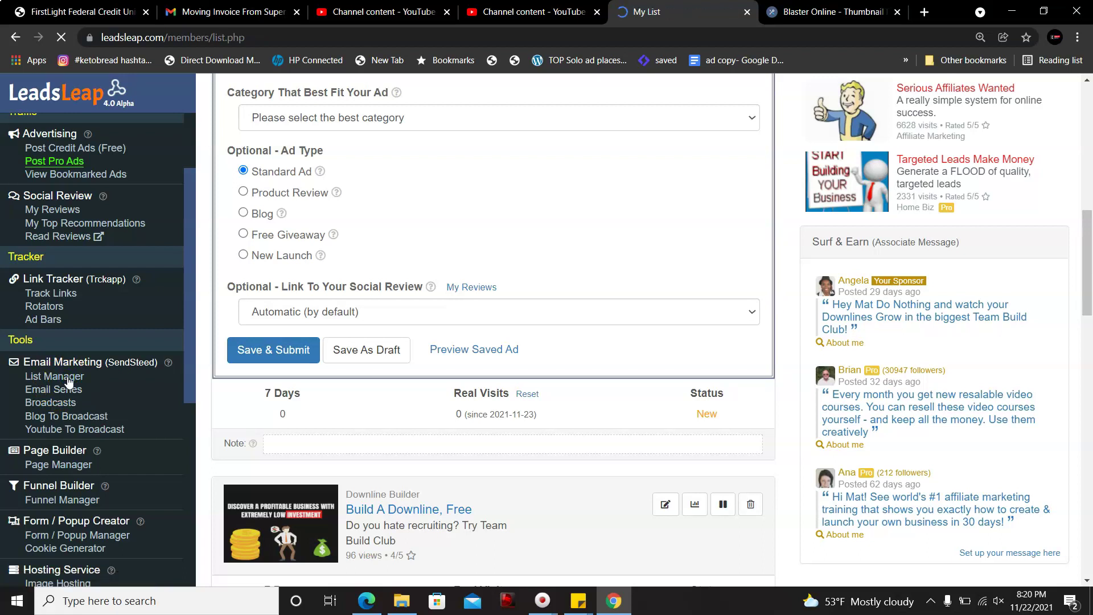
drag(229, 295, 291, 277)
click(292, 277)
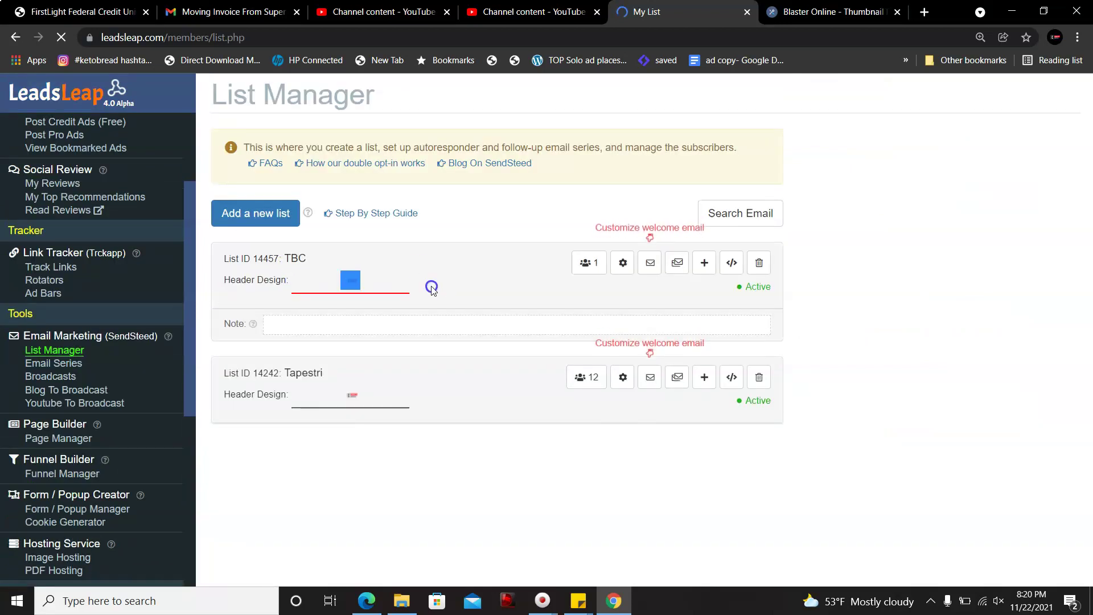
click(642, 262)
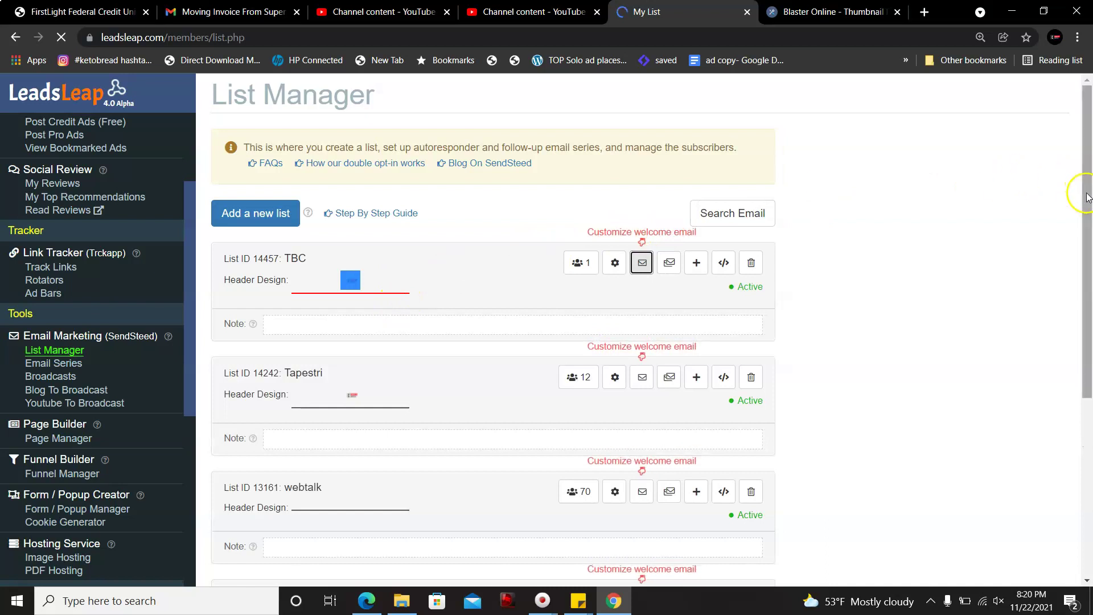
drag(1089, 205, 1089, 290)
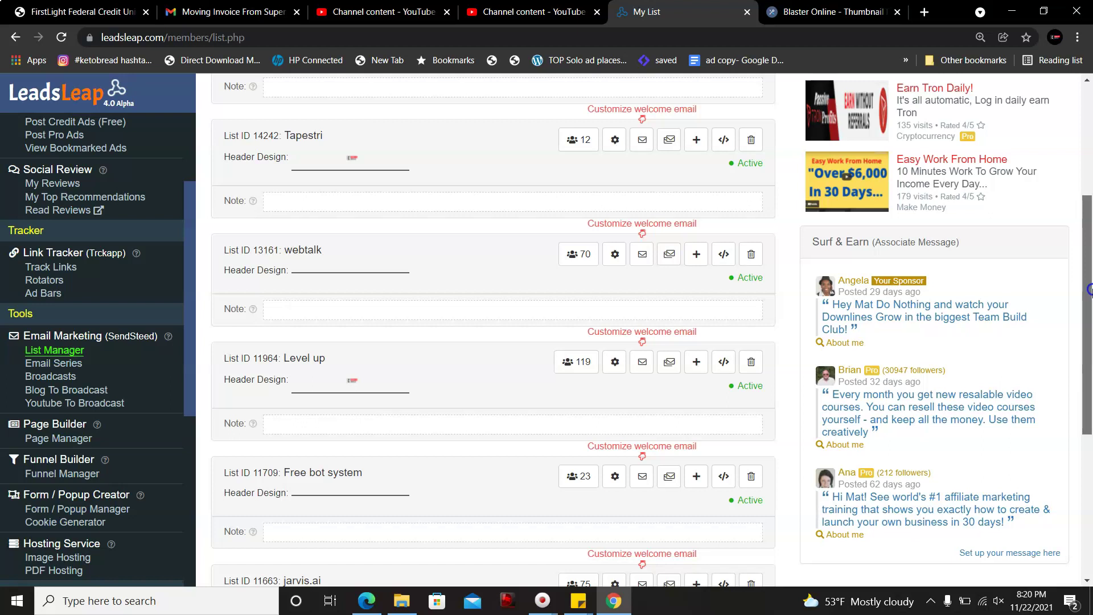
drag(1089, 290, 1089, 290)
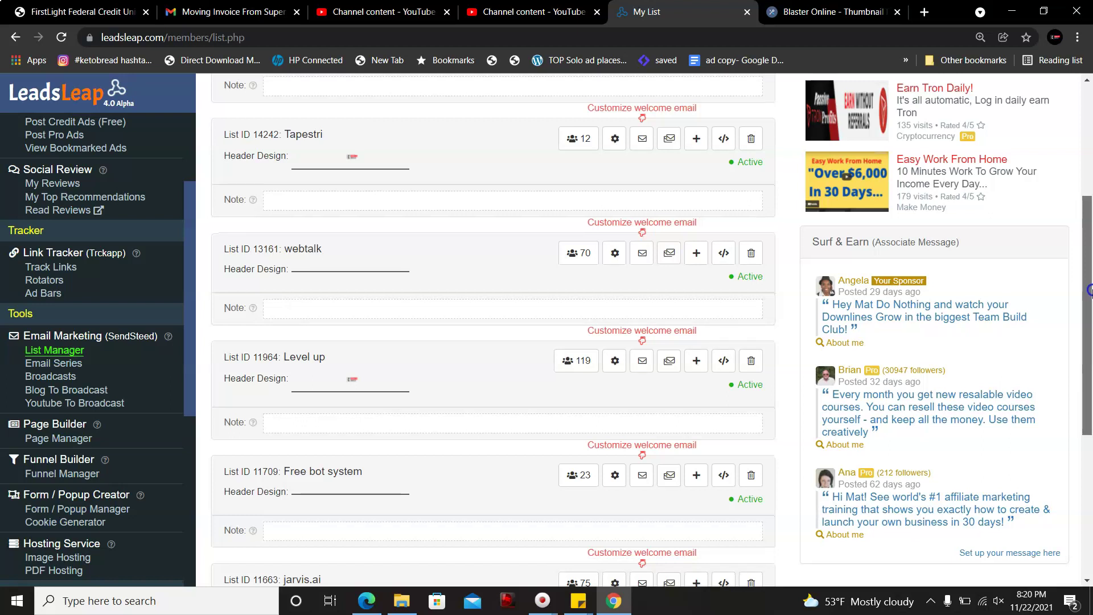
drag(1089, 290, 1089, 387)
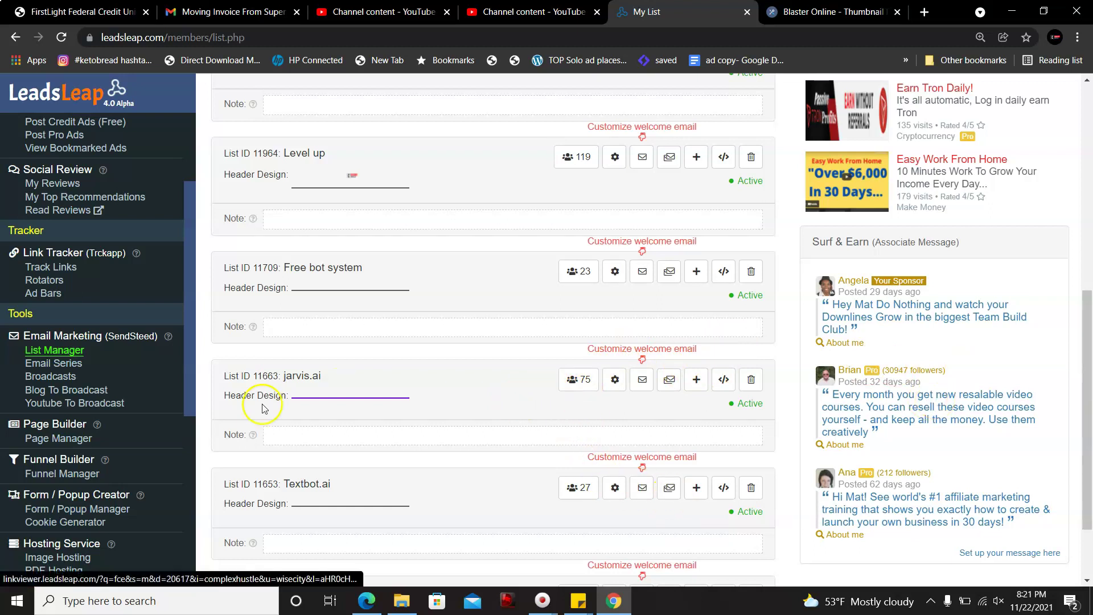
- Open the Email Series page and look through the follow-up emails set up for the lists
click(67, 368)
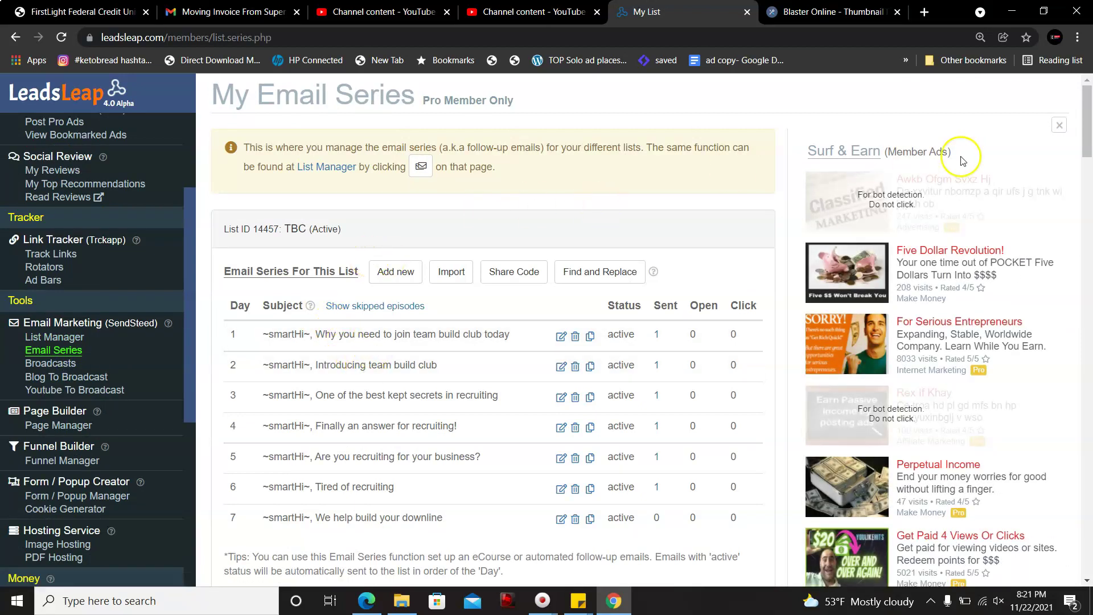
drag(1088, 118, 1089, 202)
drag(1089, 233, 1089, 105)
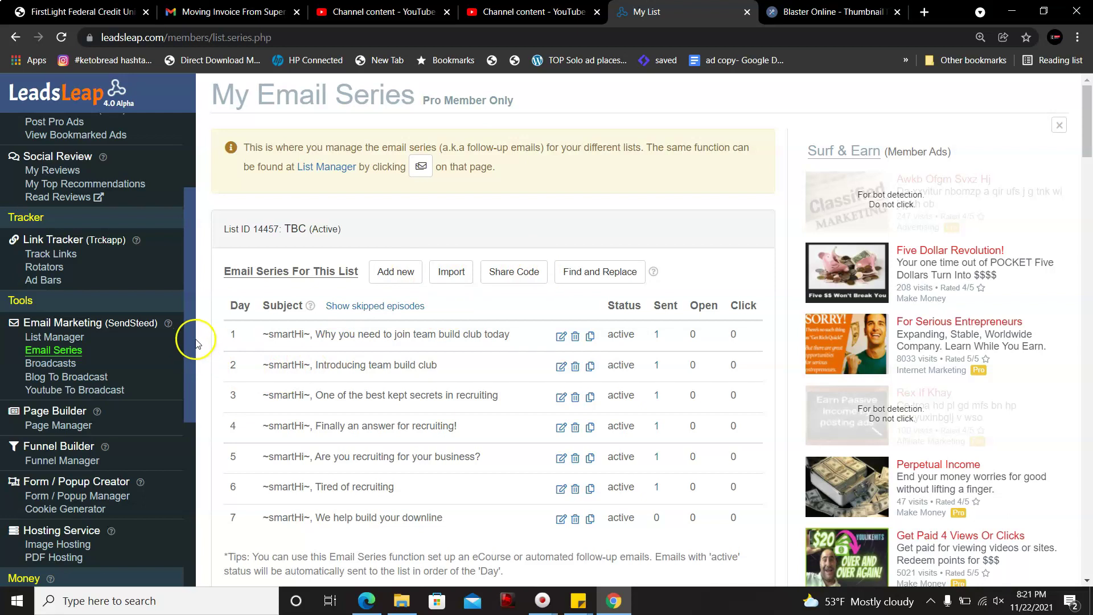
- Open the followers page and examine the Followers By Levels chart, including the S* spillover level
mouse_move(189, 341)
mouse_down()
mouse_move(181, 362)
mouse_move(220, 480)
mouse_move(225, 558)
mouse_move(229, 512)
mouse_up()
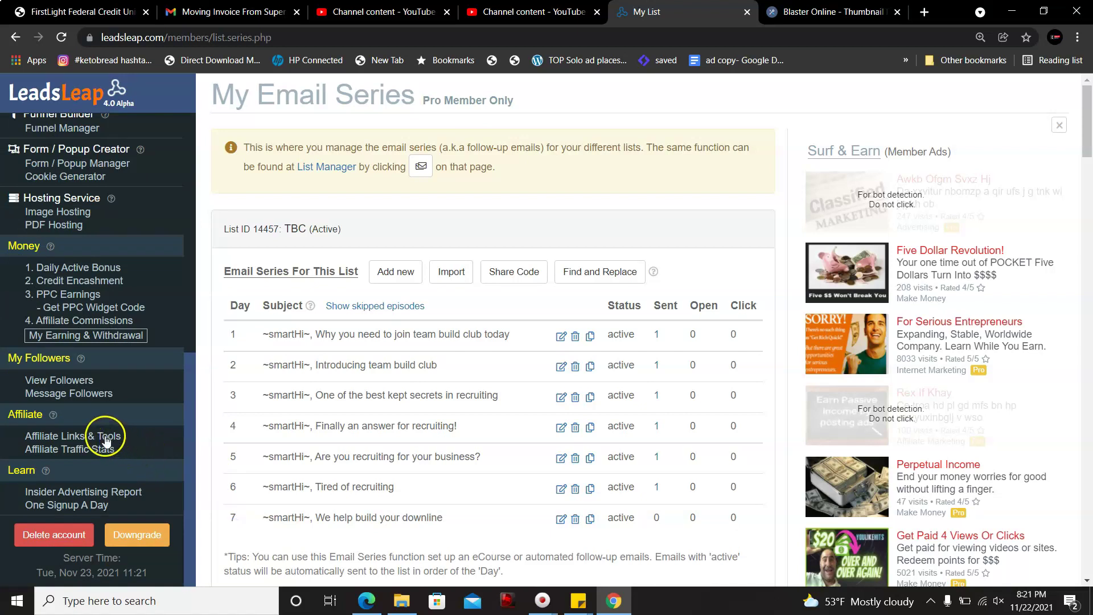
click(62, 385)
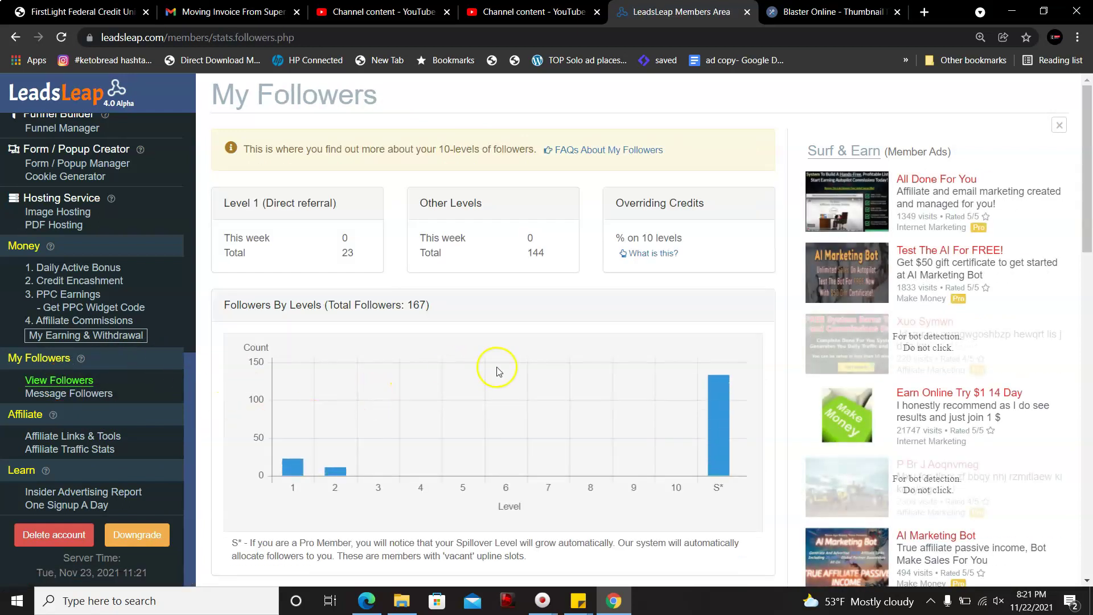
mouse_move(723, 380)
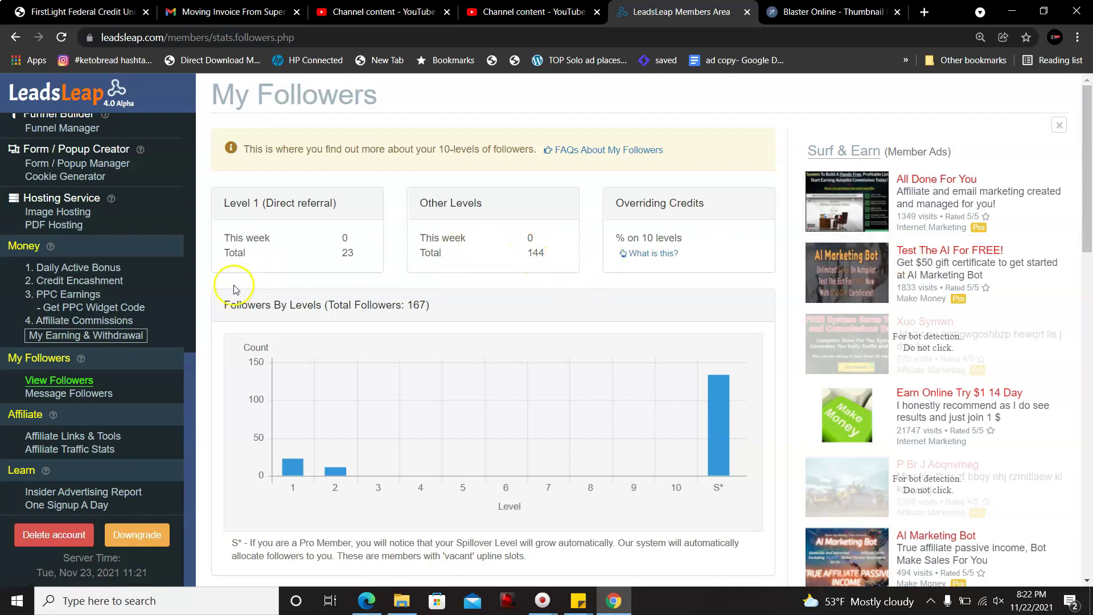
- Open the Affiliate Traffic Stats and examine the past 30 days' visitors and the clicks and signups by source
click(89, 450)
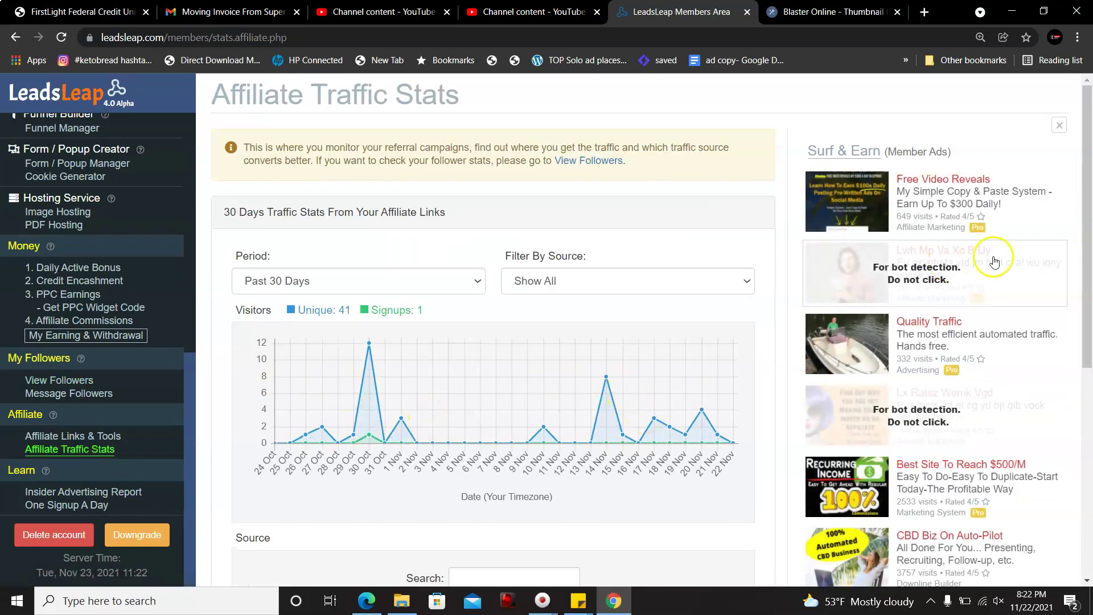
drag(1089, 205, 1089, 374)
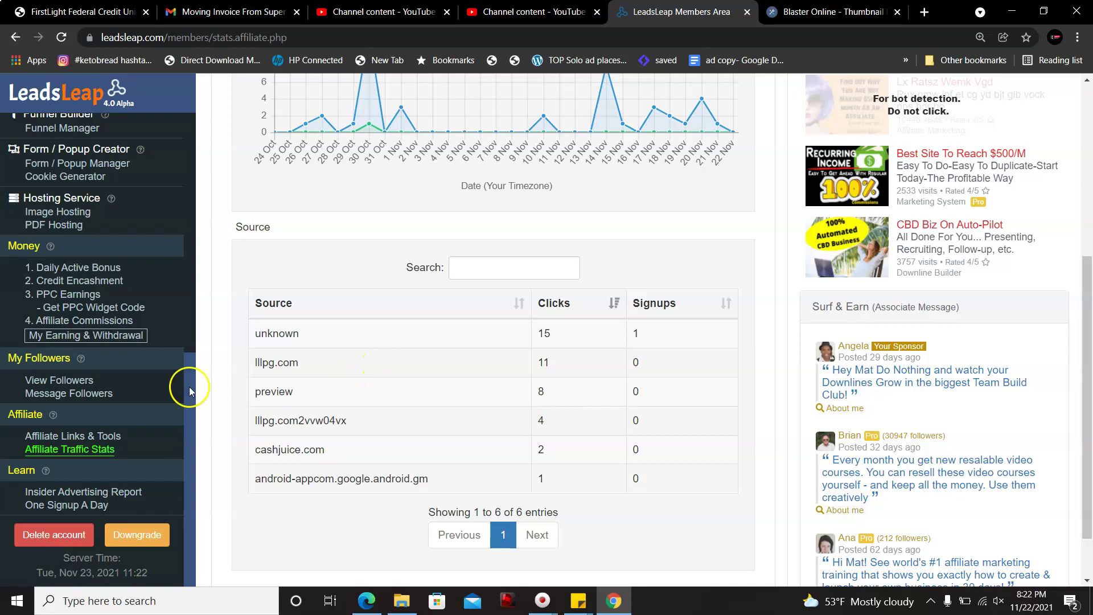
drag(191, 363, 238, 280)
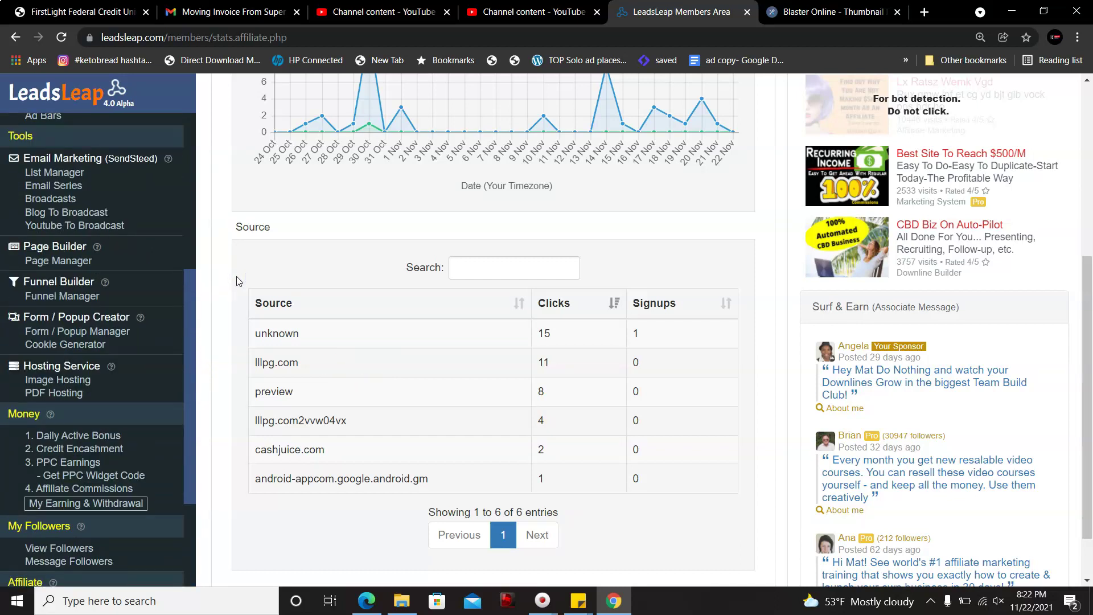